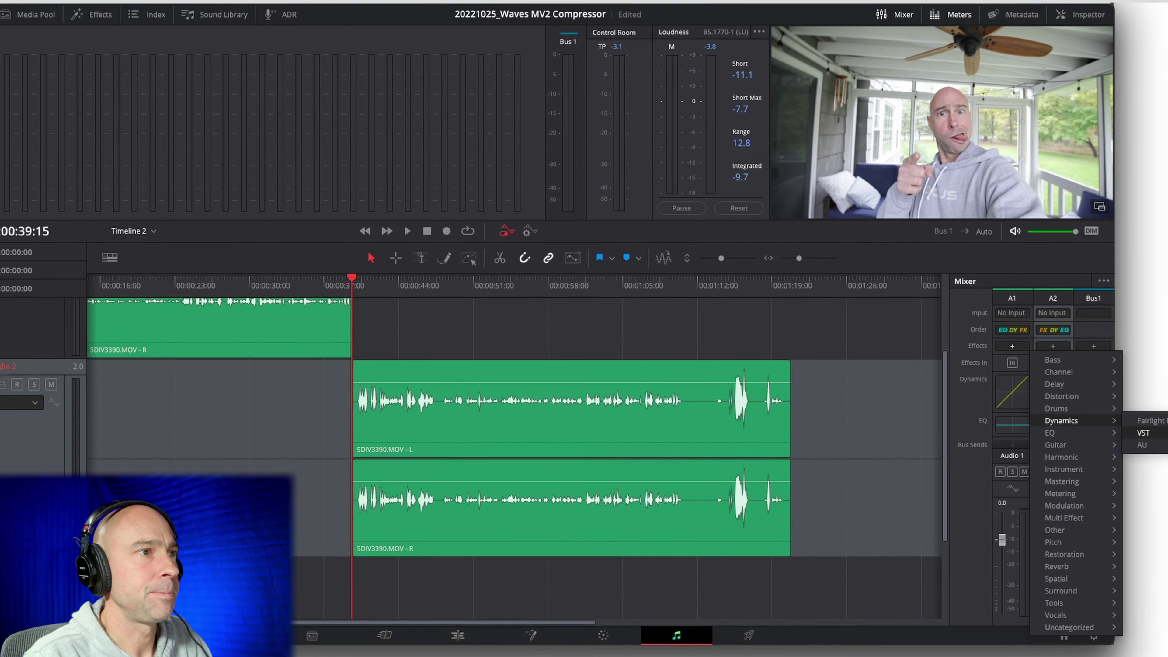
# Insert the Waves MV2 Stereo plugin into Audio 2's Slot 1 at its default preset.
pyautogui.click(1104, 614)
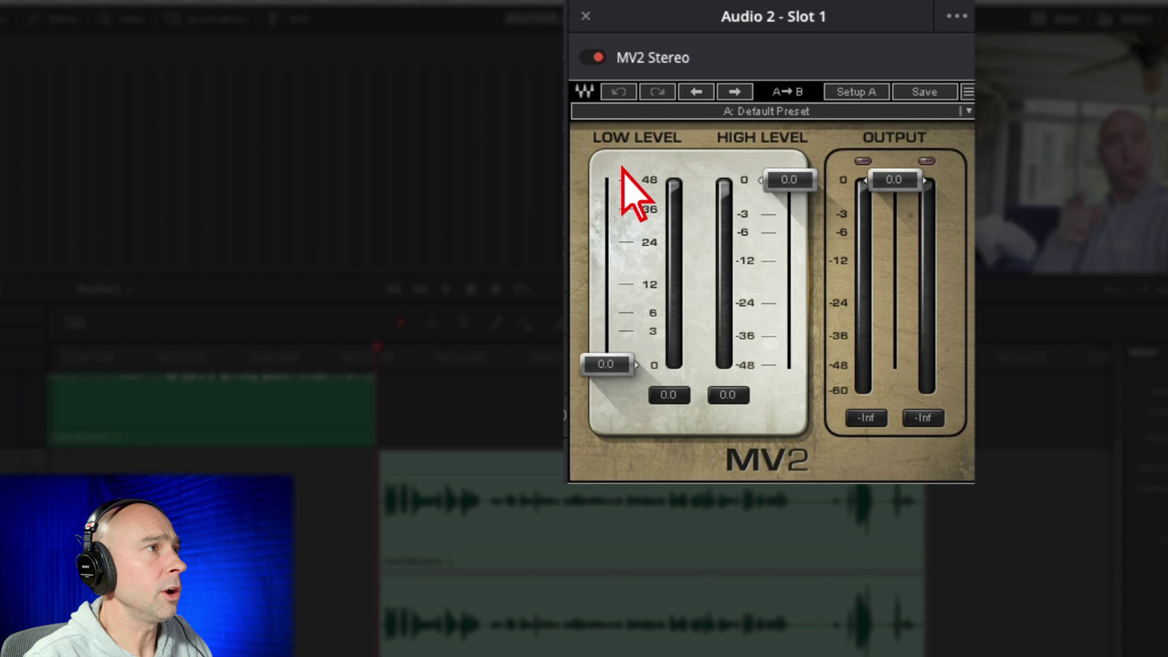
# With Audio 2 playing, pull MV2's High Level threshold down to about -7.6.
pyautogui.click(627, 159)
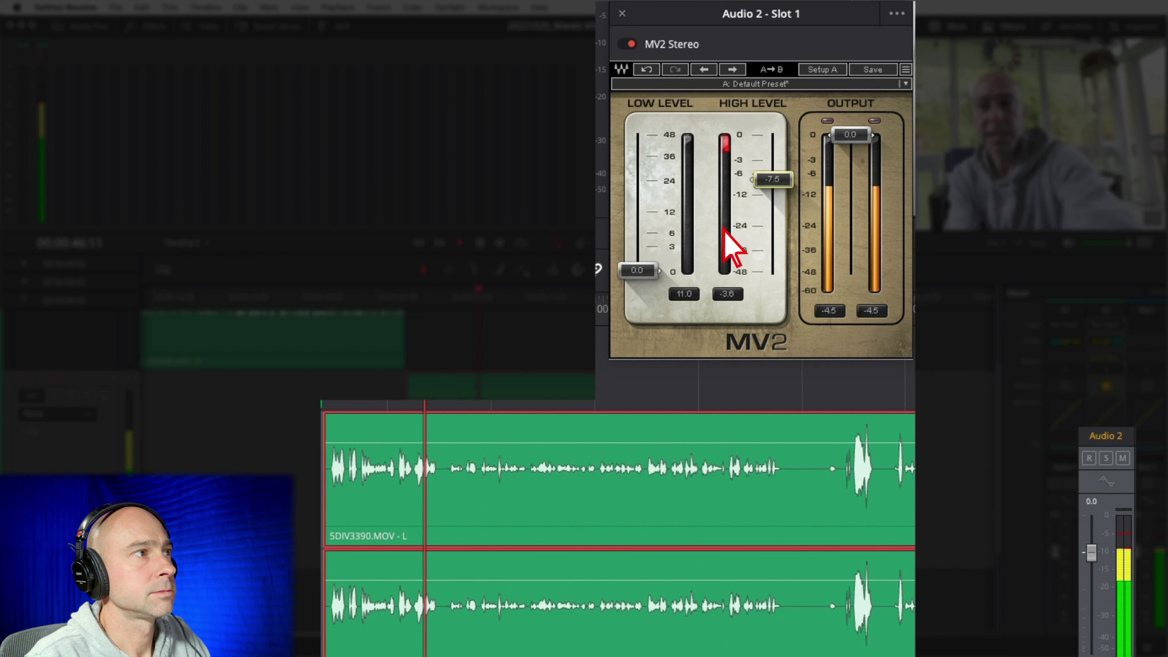
# Set MV2 High Level to -10.1 and Low Level to 10.5, then bypass it and replay to compare.
pyautogui.moveTo(782, 184)
pyautogui.mouseDown()
pyautogui.moveTo(778, 224)
pyautogui.moveTo(773, 188)
pyautogui.moveTo(777, 197)
pyautogui.mouseUp()
pyautogui.press('space')
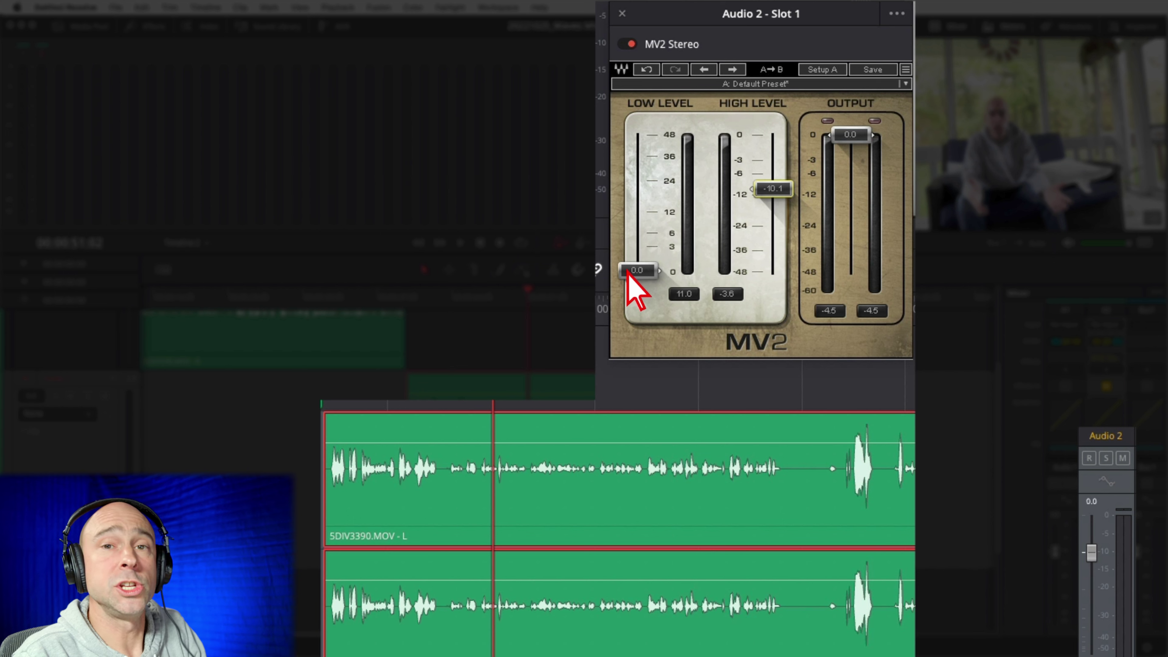
pyautogui.moveTo(629, 273); pyautogui.dragTo(629, 216)
pyautogui.click(626, 45)
pyautogui.press('space')
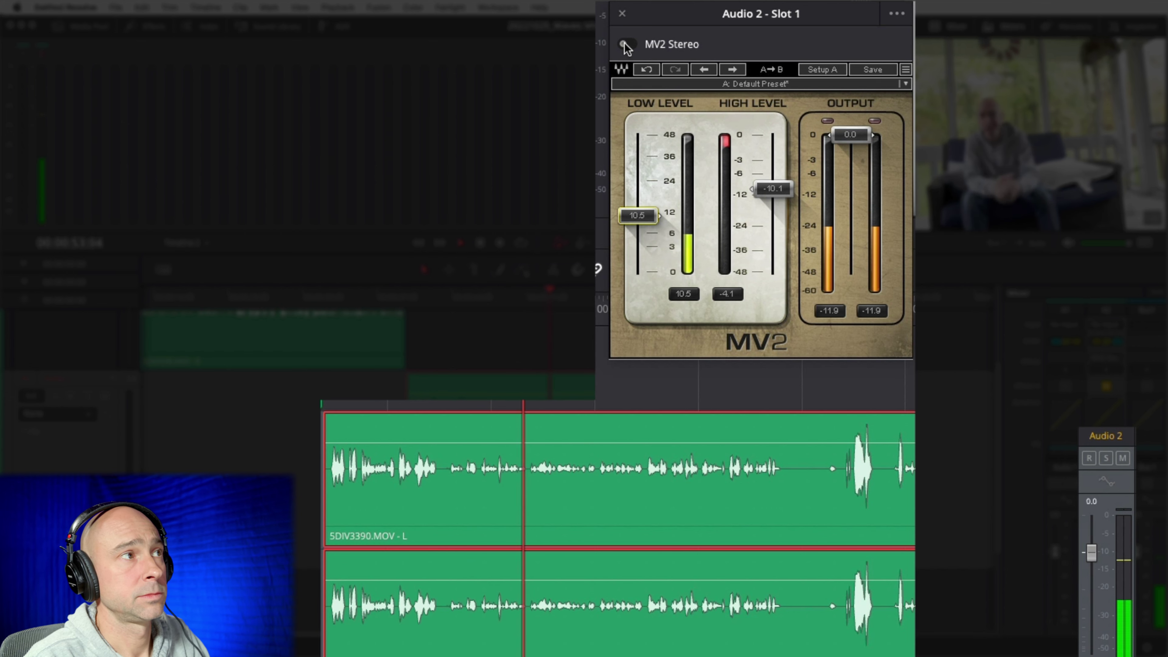
# Turn MV2 back on and lower its High Level threshold to -11.1.
pyautogui.click(626, 44)
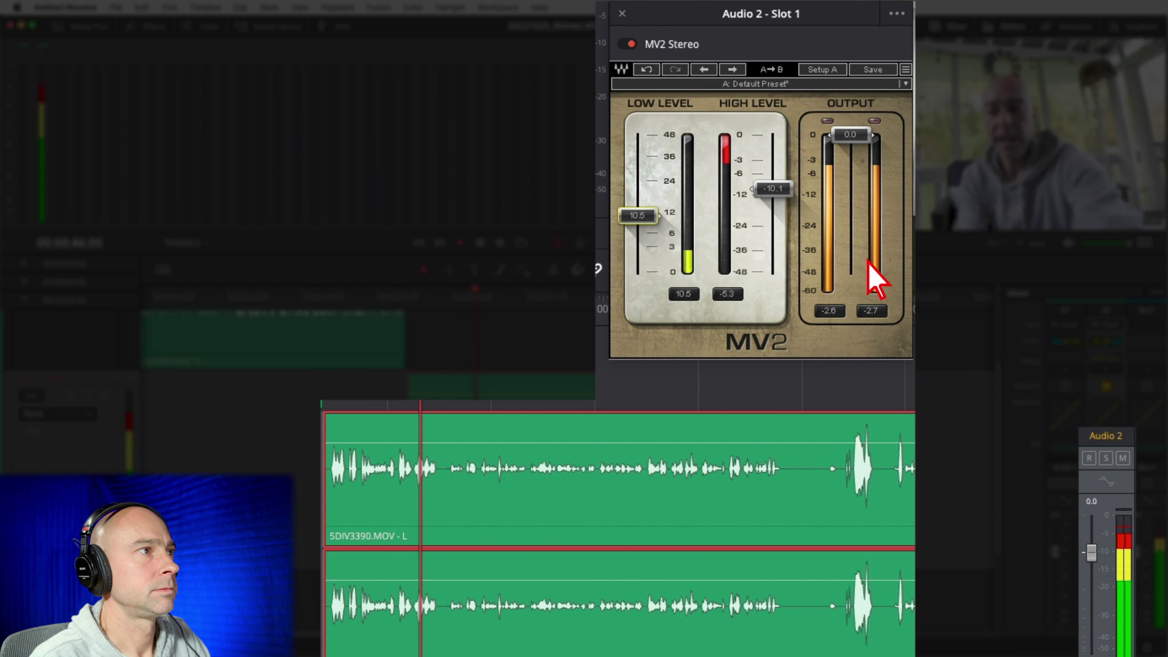
pyautogui.moveTo(772, 191); pyautogui.dragTo(772, 194)
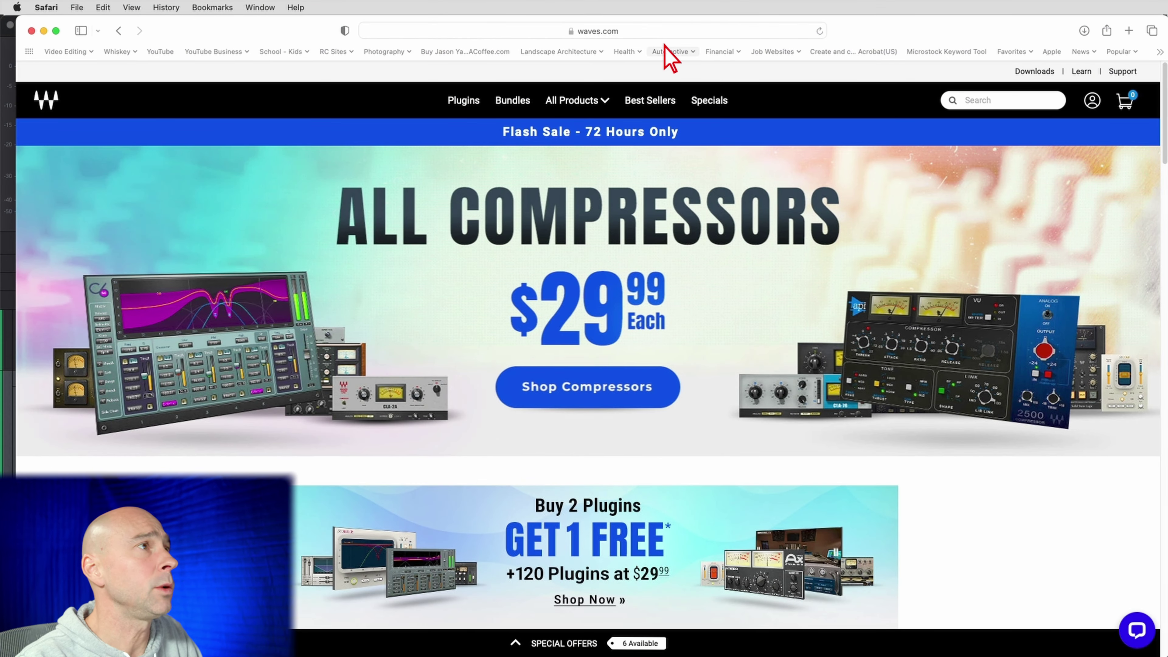
# Go to the waves.com Downloads page and open the Waves Central download page.
pyautogui.click(674, 30)
pyautogui.click(847, 122)
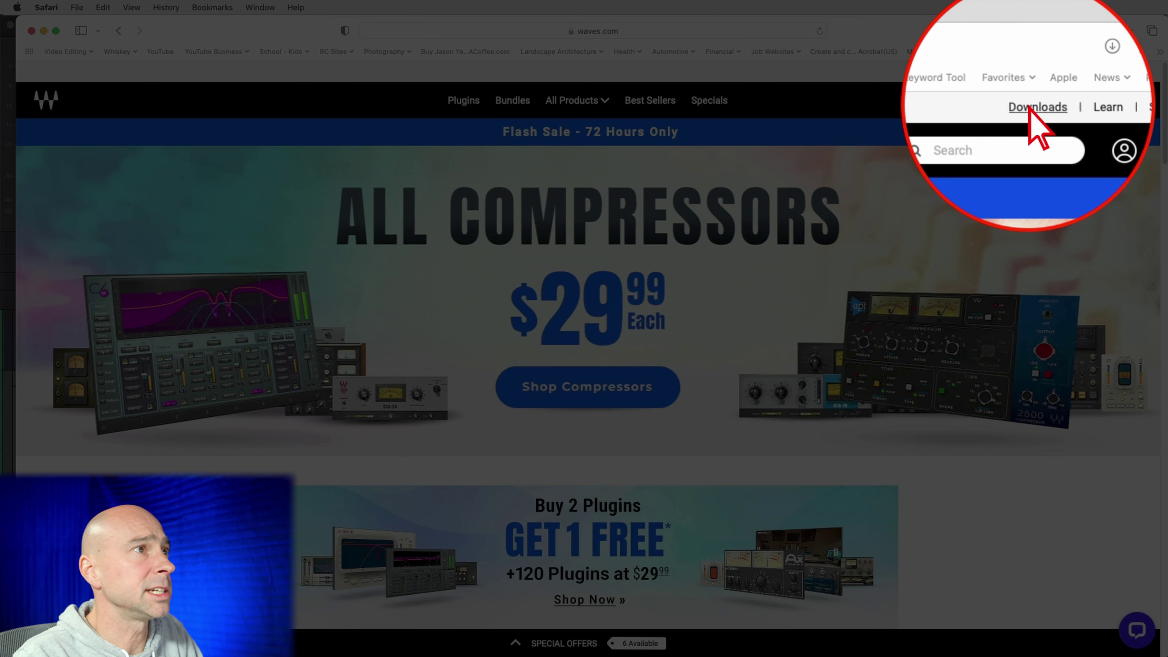
pyautogui.click(1076, 74)
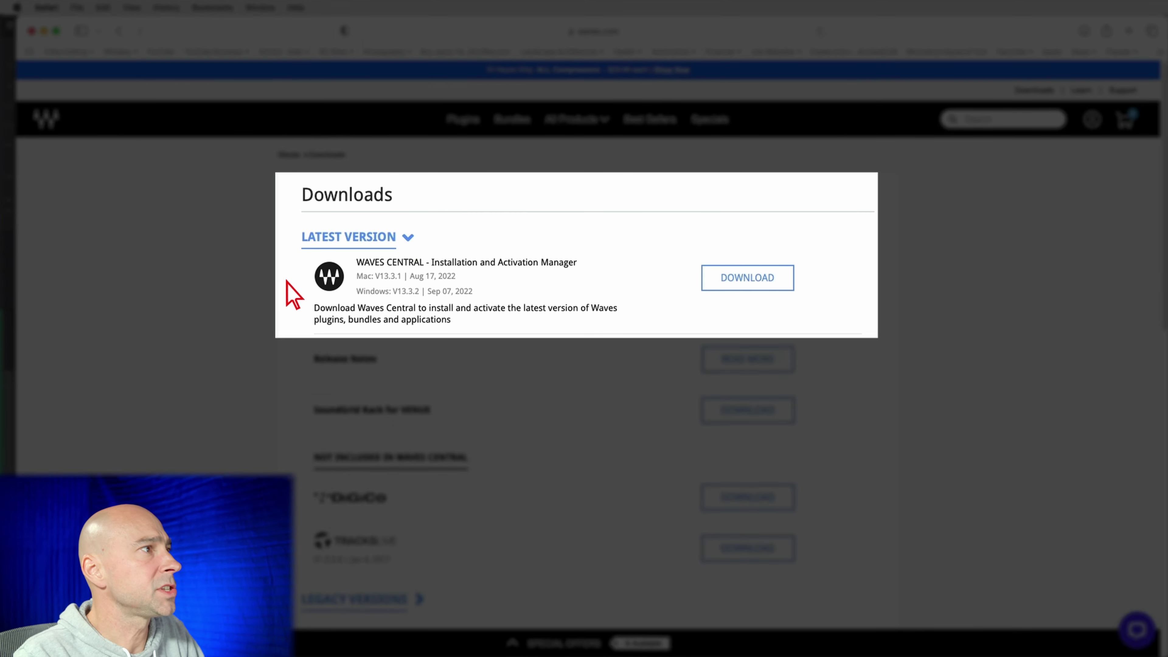
pyautogui.click(287, 281)
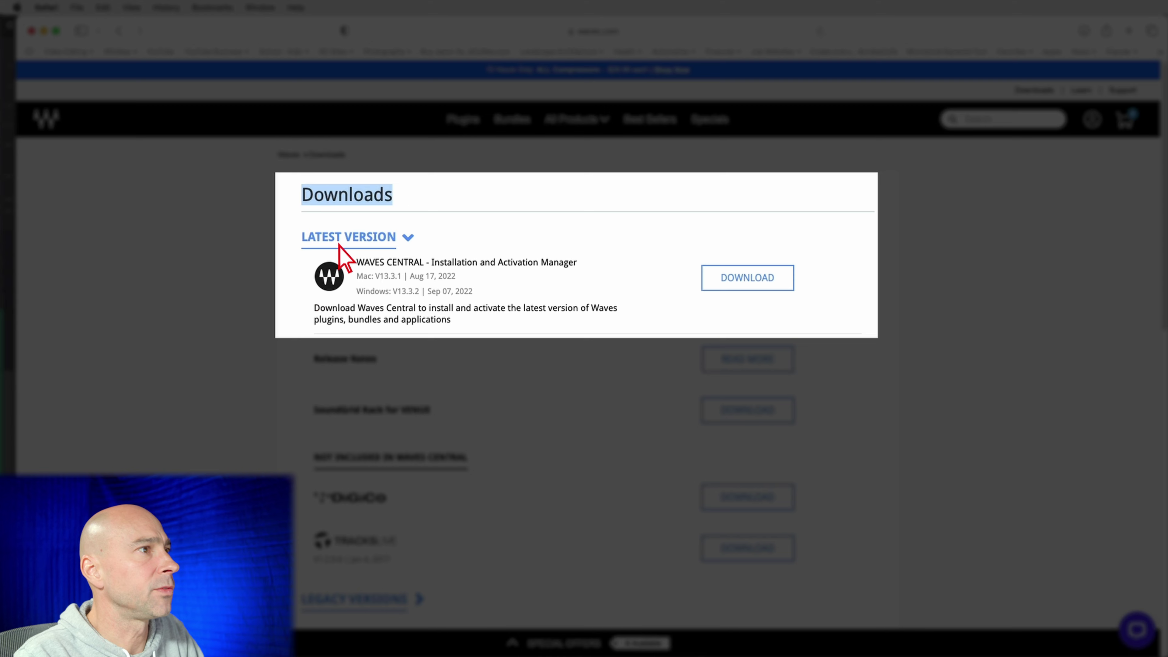
pyautogui.click(760, 281)
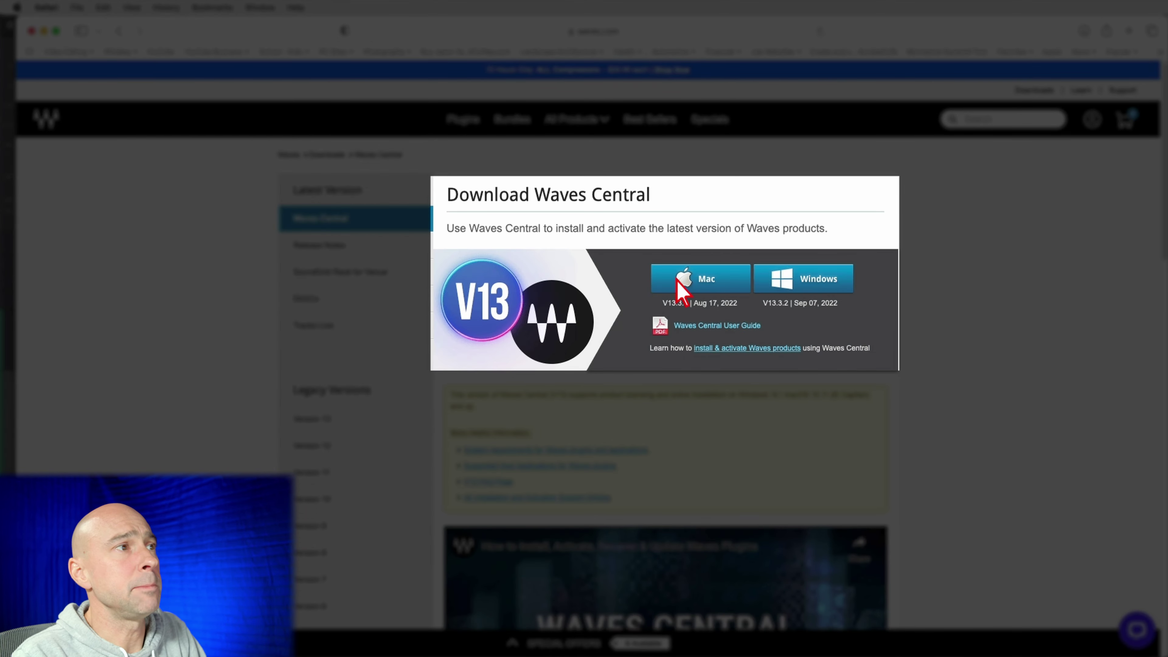
pyautogui.scroll(-3, 1007, 306)
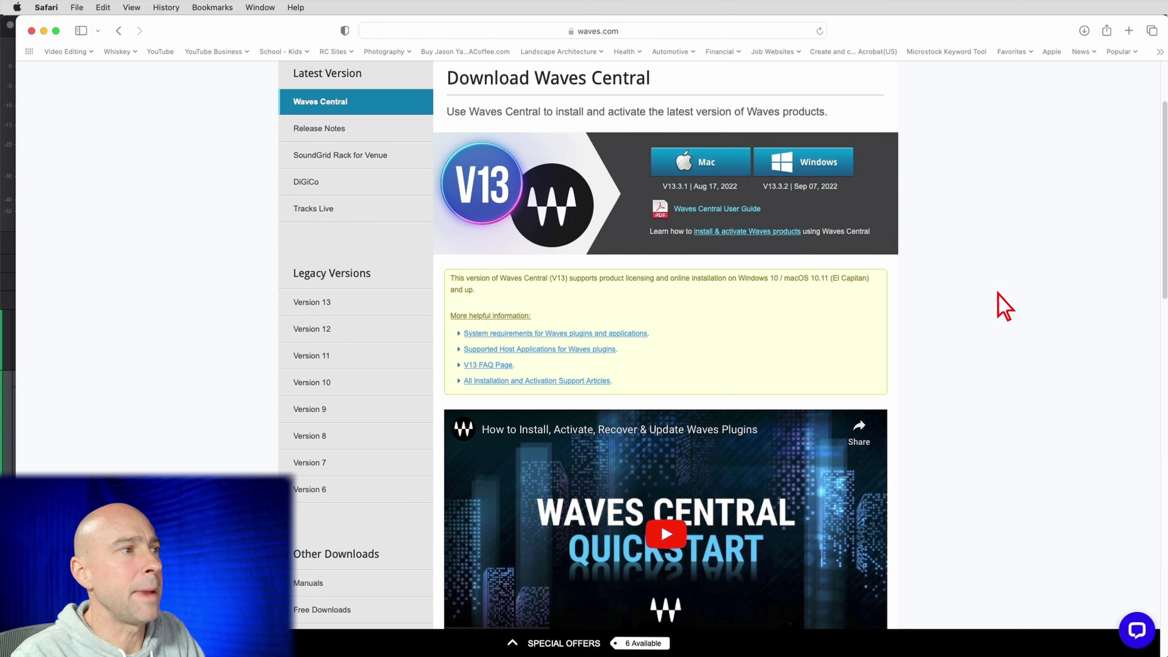
pyautogui.scroll(3, 941, 325)
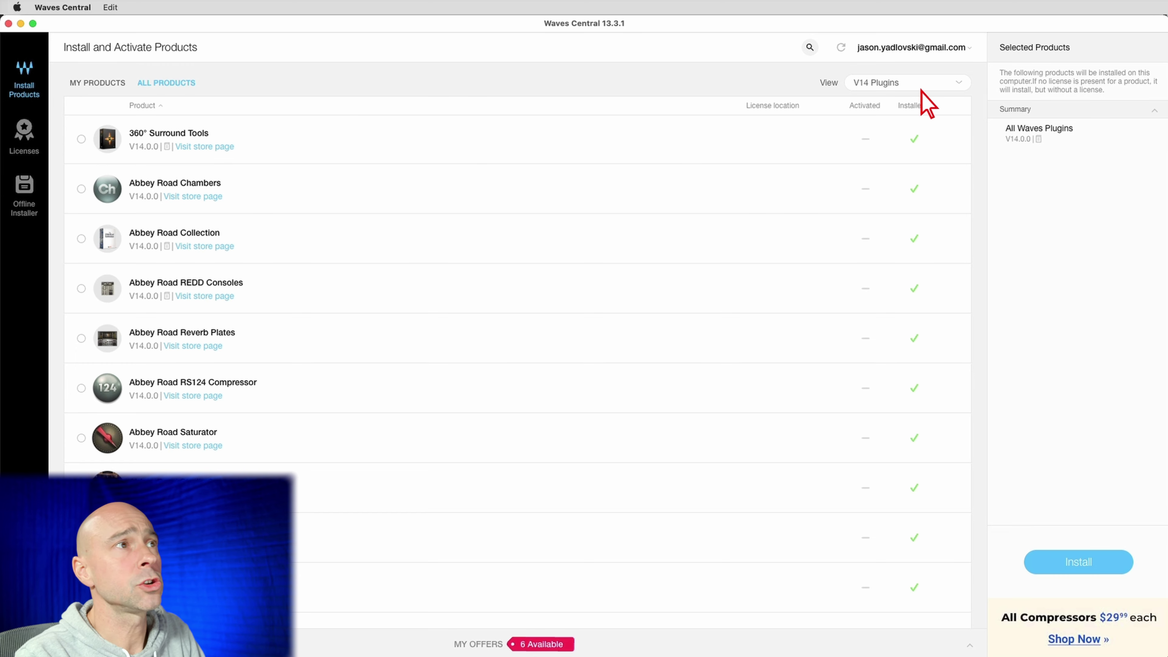
# Keep View on V14 Plugins, search 'mv2', tick MV2 and install it.
pyautogui.click(956, 82)
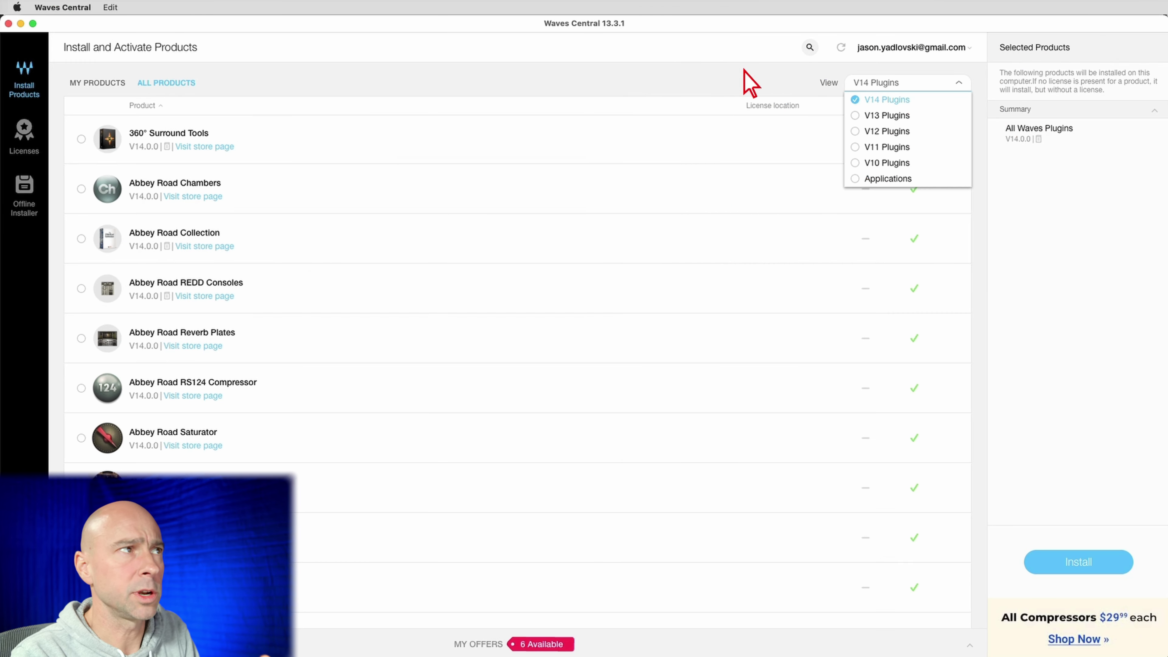
pyautogui.click(614, 50)
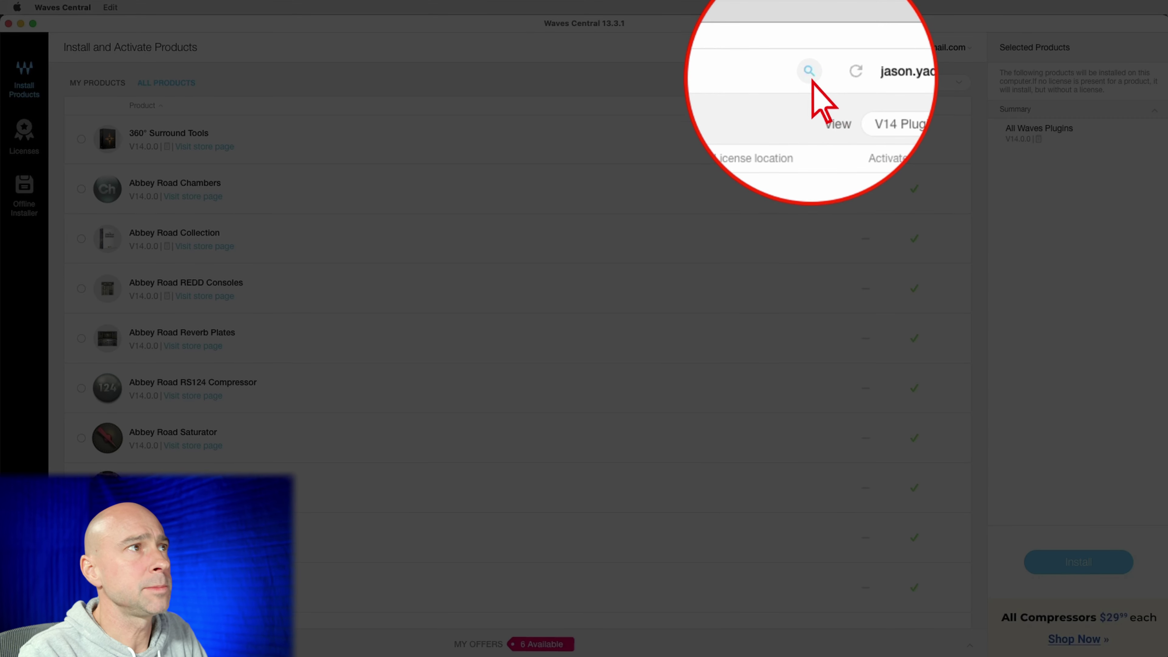
pyautogui.click(810, 47)
pyautogui.click(783, 71)
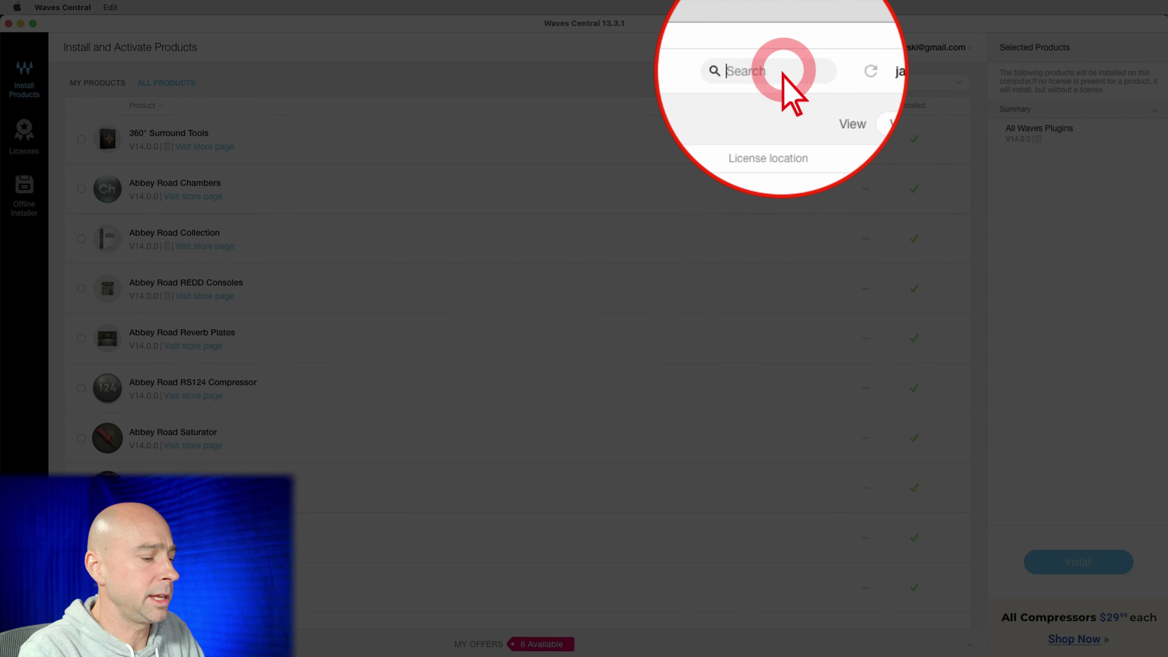
pyautogui.write('mv2')
pyautogui.click(81, 189)
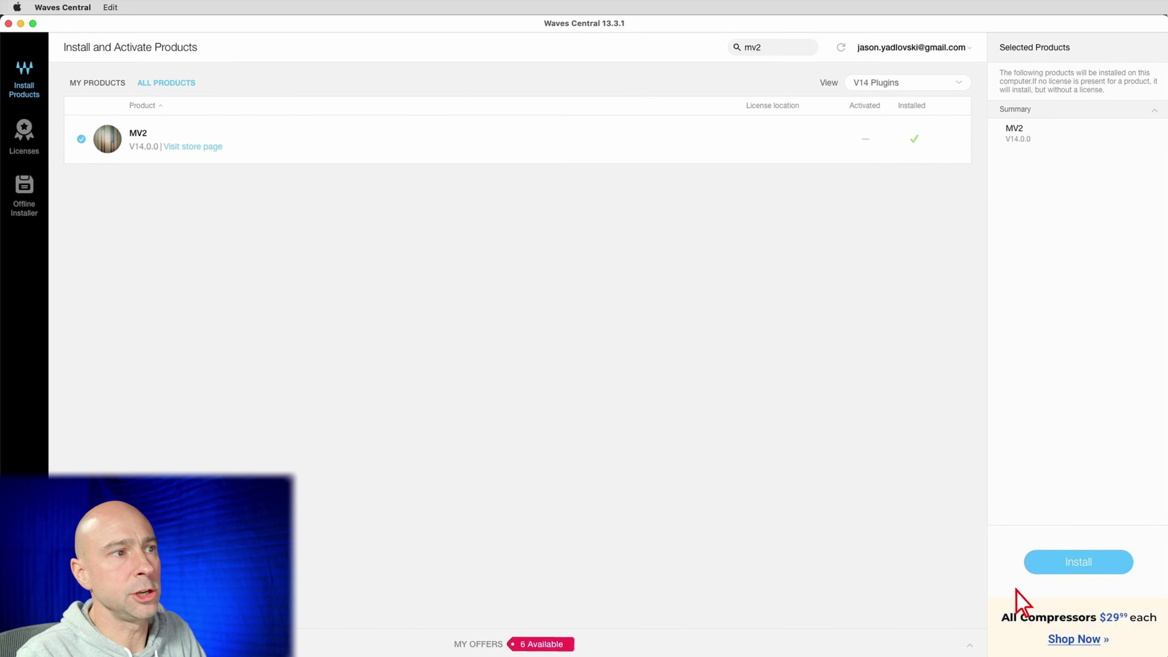
pyautogui.click(1015, 569)
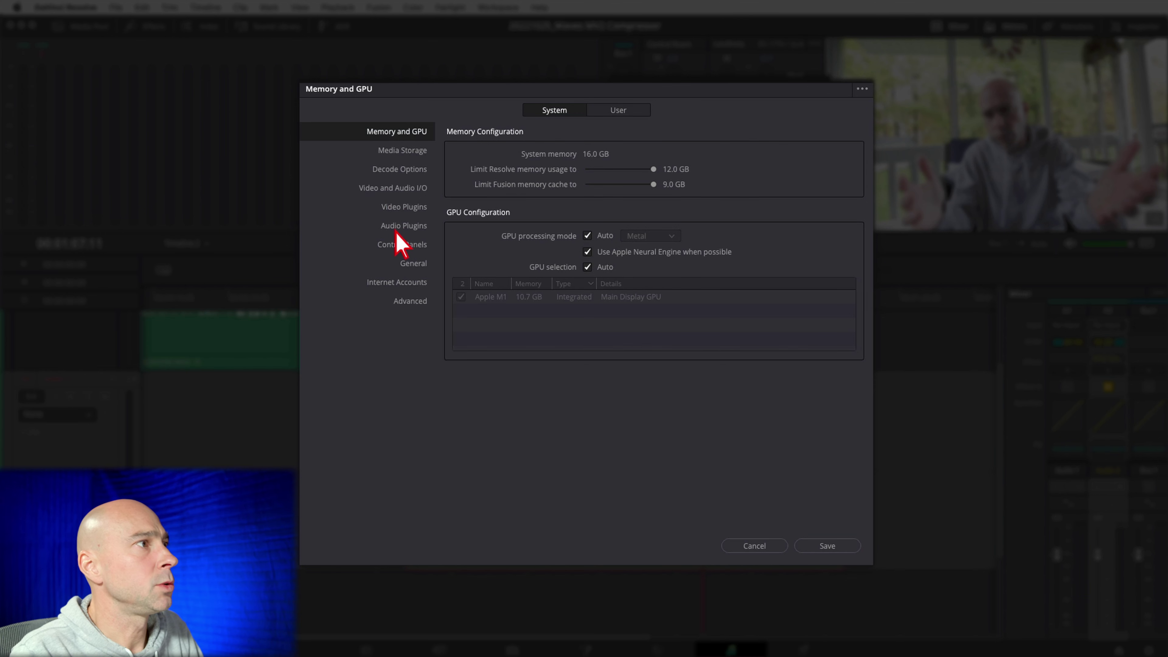
# Review the Audio Plugins VST folders and available plugins, then save to rescan them.
pyautogui.click(394, 229)
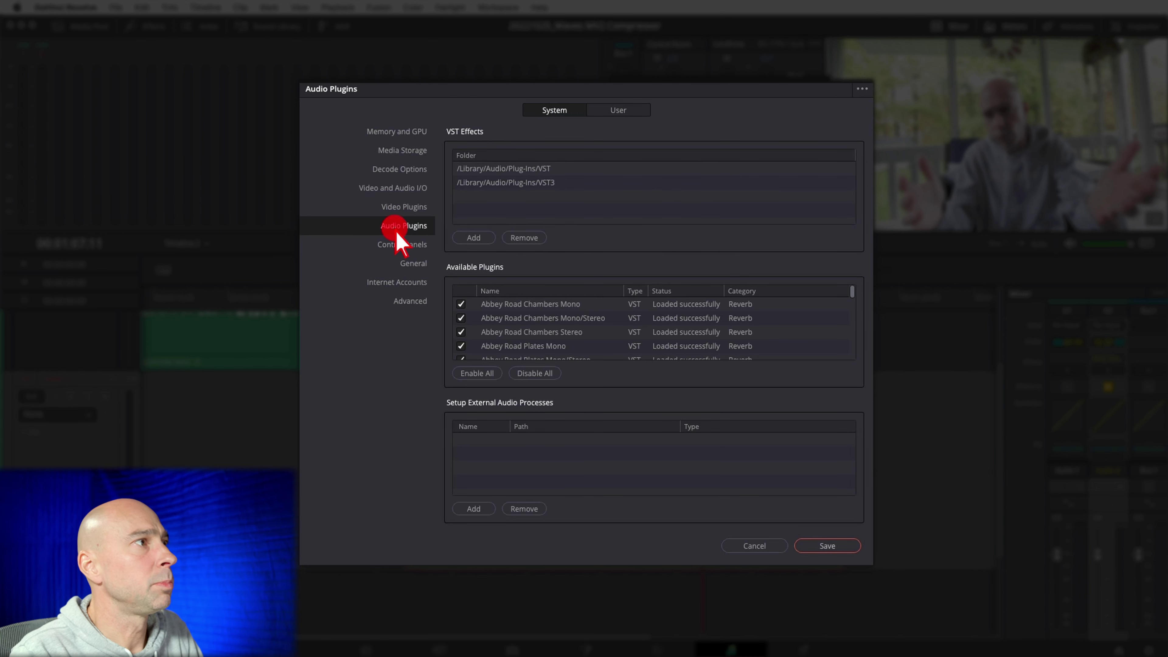
pyautogui.click(583, 210)
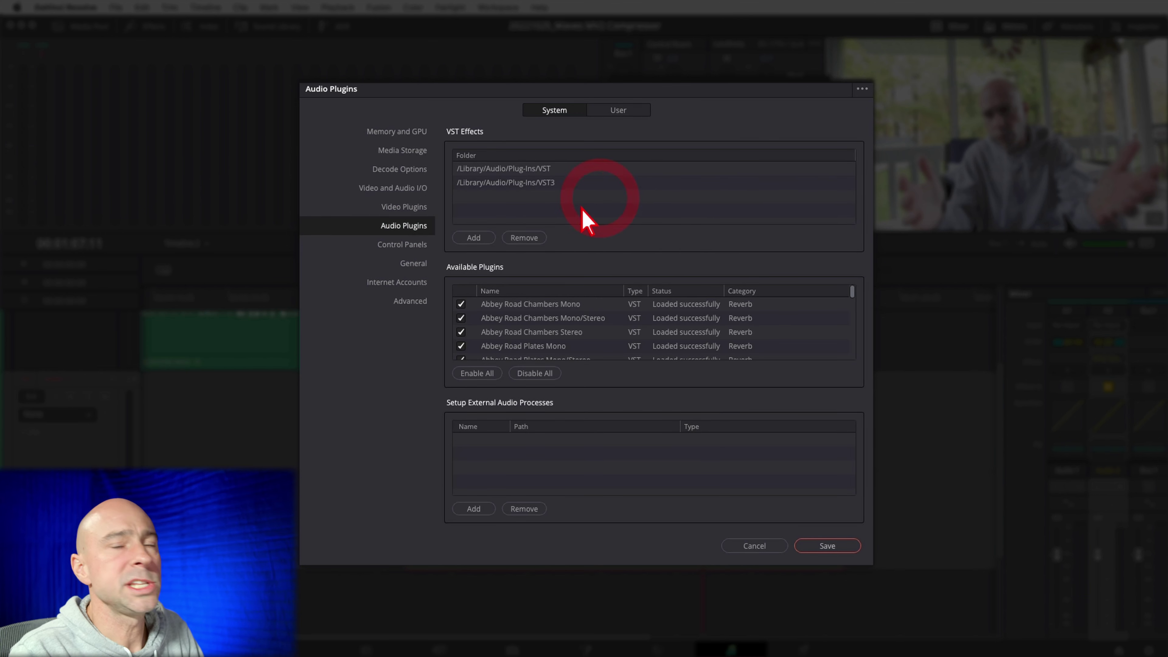
pyautogui.scroll(-10, 552, 331)
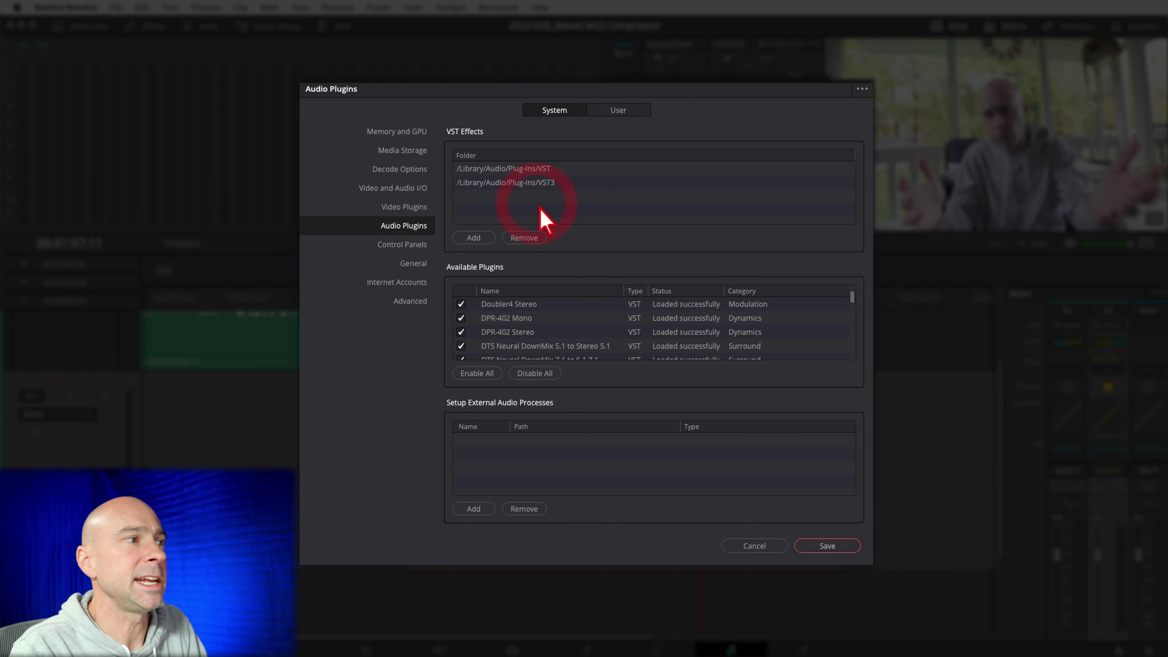
pyautogui.click(827, 546)
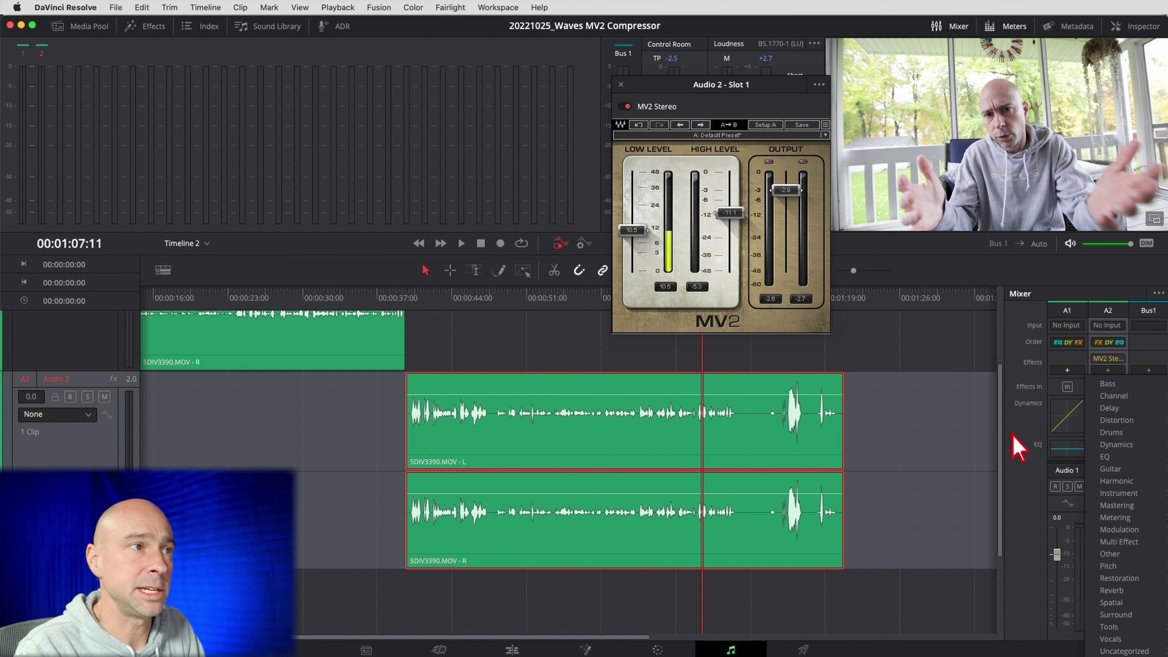
# Close the plugin window and drag MV2 Stereo from VST Effects onto the 5DIV3390.MOV clip.
pyautogui.click(796, 411)
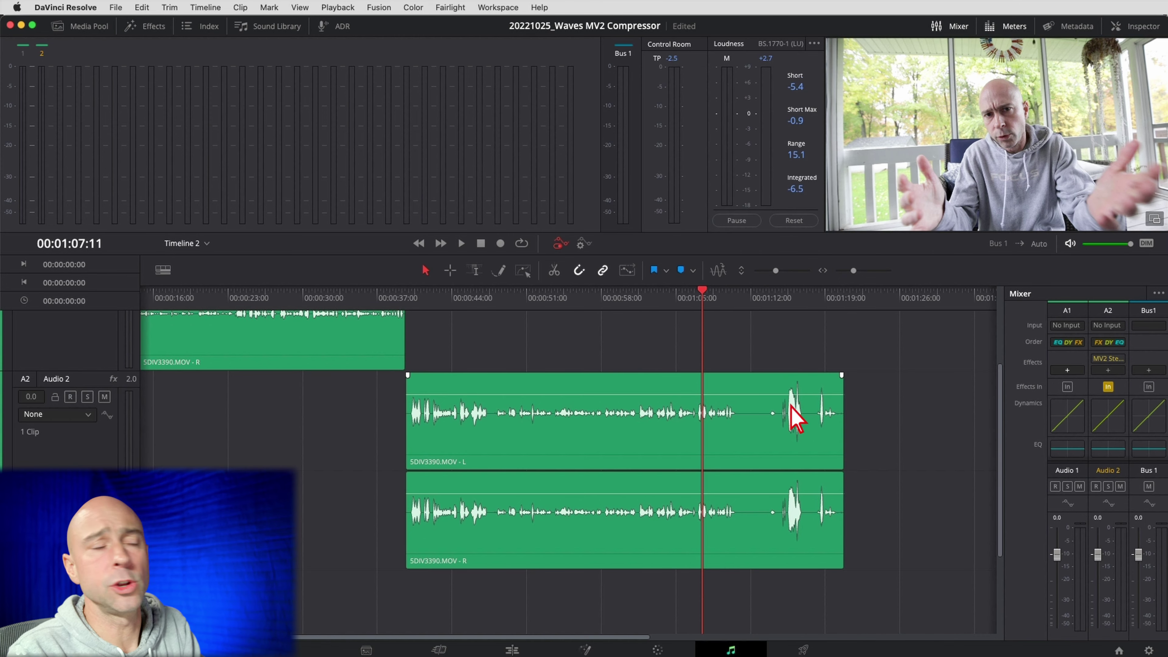
pyautogui.click(153, 32)
pyautogui.click(43, 126)
pyautogui.scroll(-10, 173, 276)
pyautogui.moveTo(120, 317); pyautogui.dragTo(542, 346)
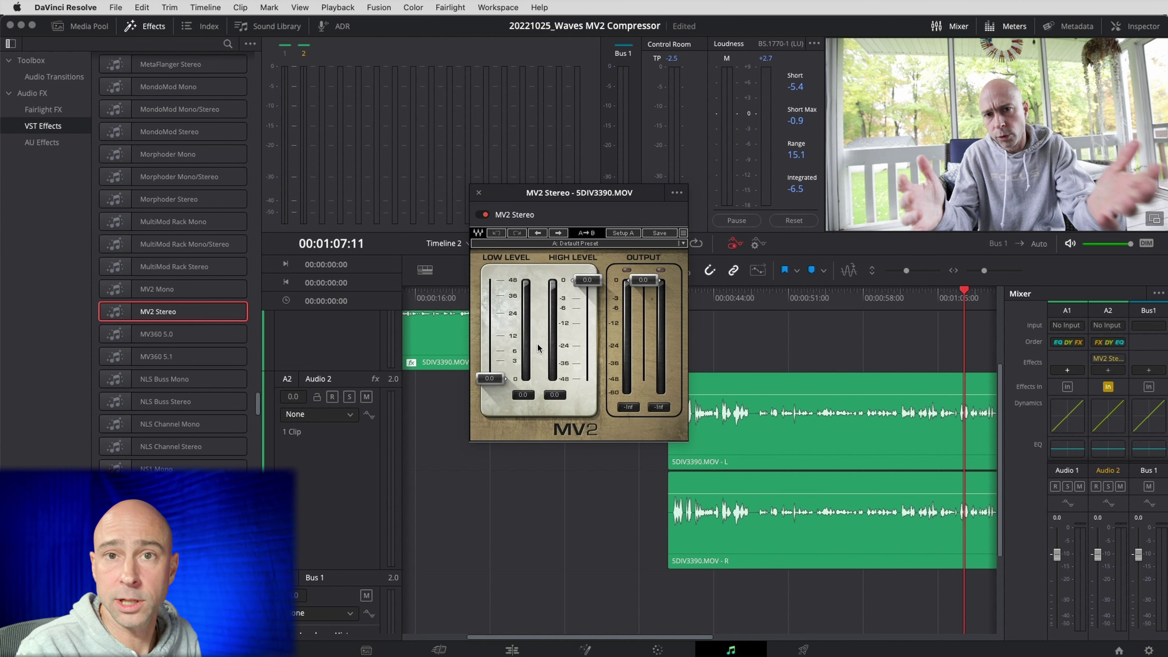